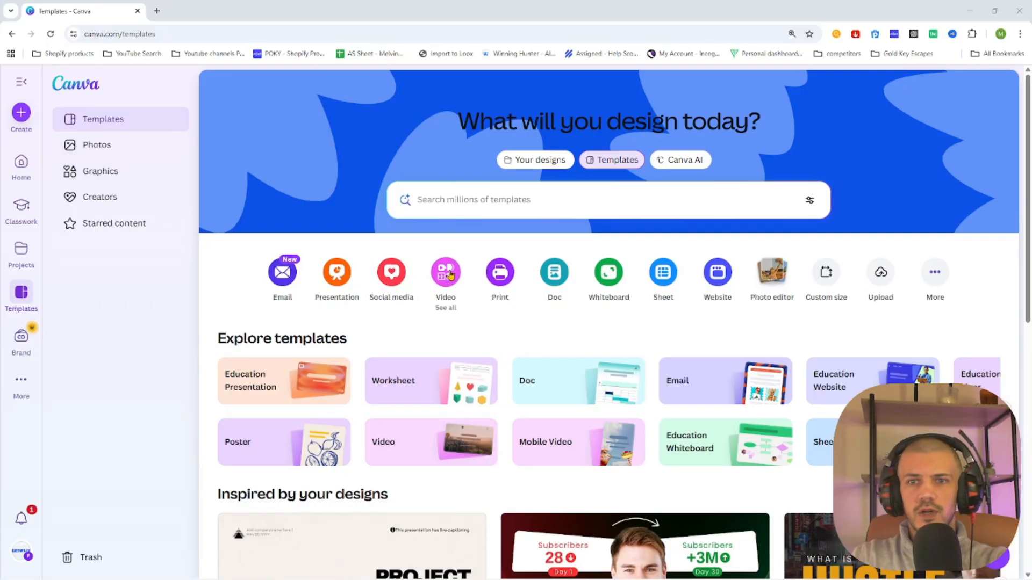
# Create a new Video (Landscape) design at 1920 × 1080 px
pyautogui.click(446, 273)
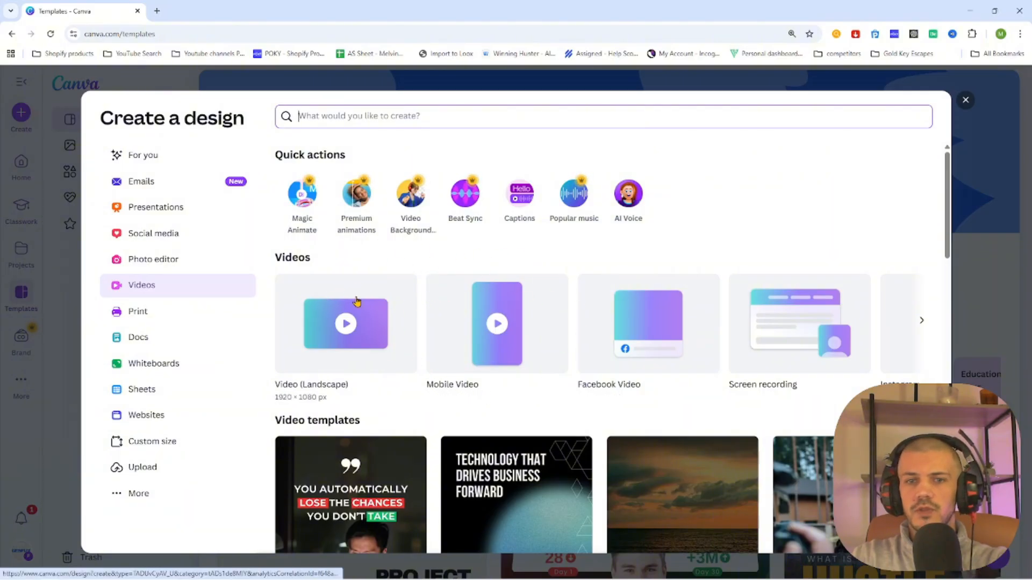
pyautogui.click(341, 347)
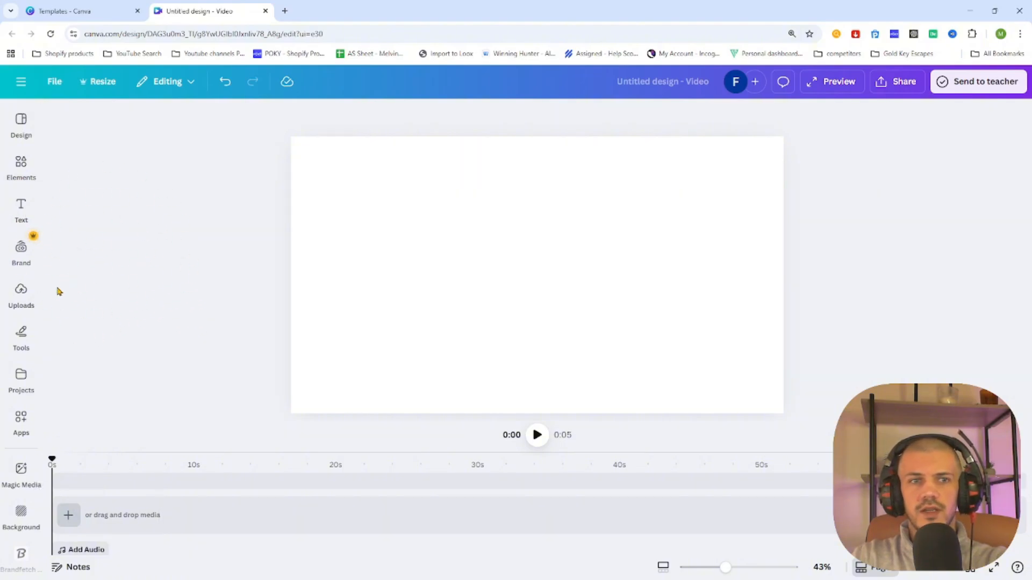
# Add the recently used road-and-chain video clip from Elements to the page
pyautogui.click(21, 293)
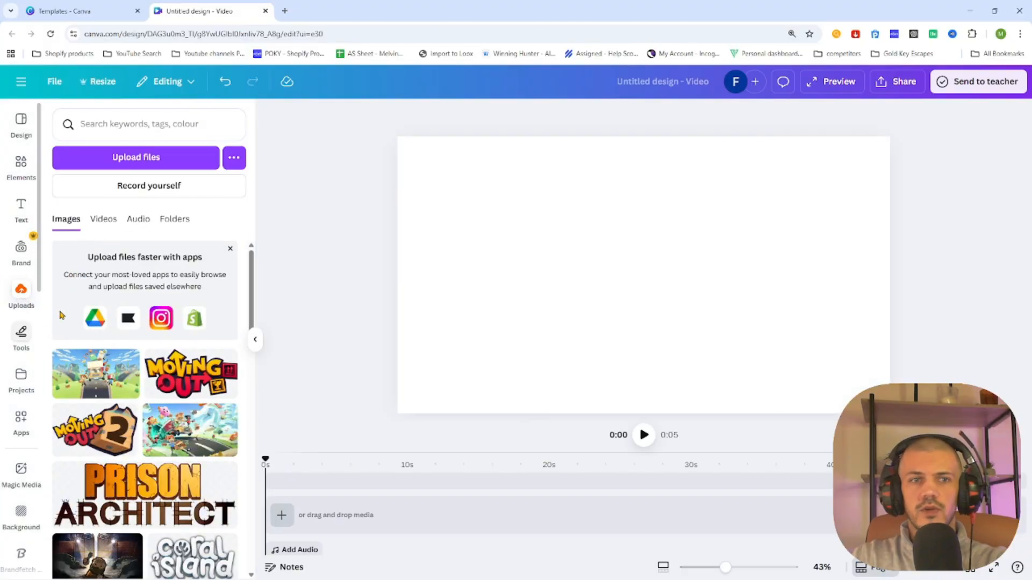
pyautogui.click(21, 164)
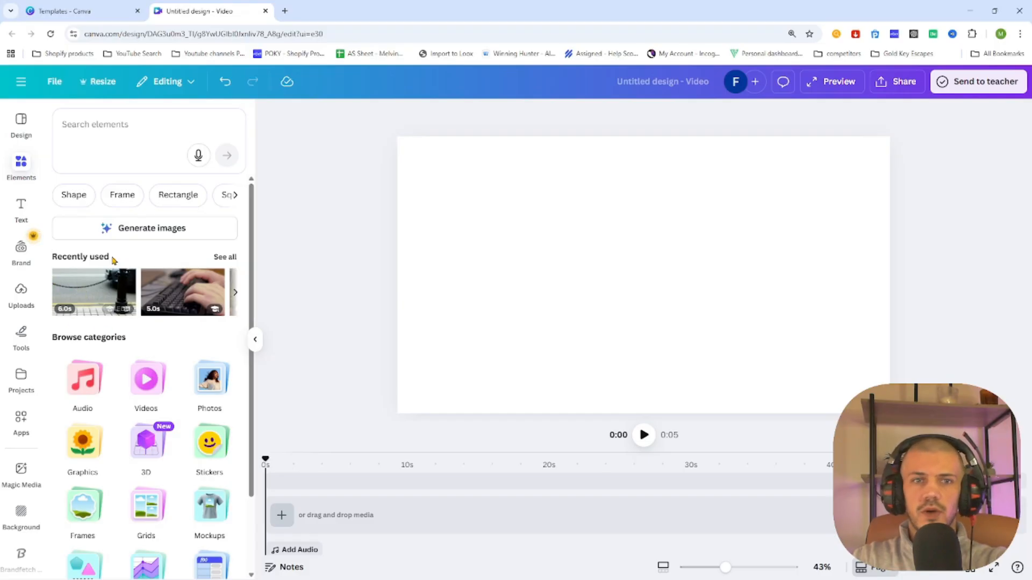
pyautogui.click(78, 297)
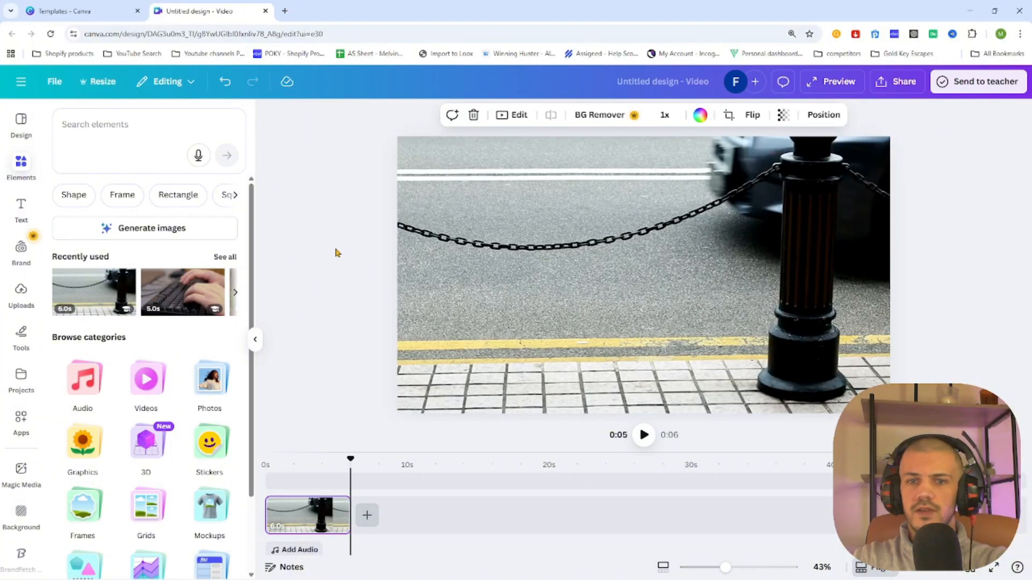
# Detach the video from the page background and resize it to fill the whole canvas
pyautogui.click(323, 258)
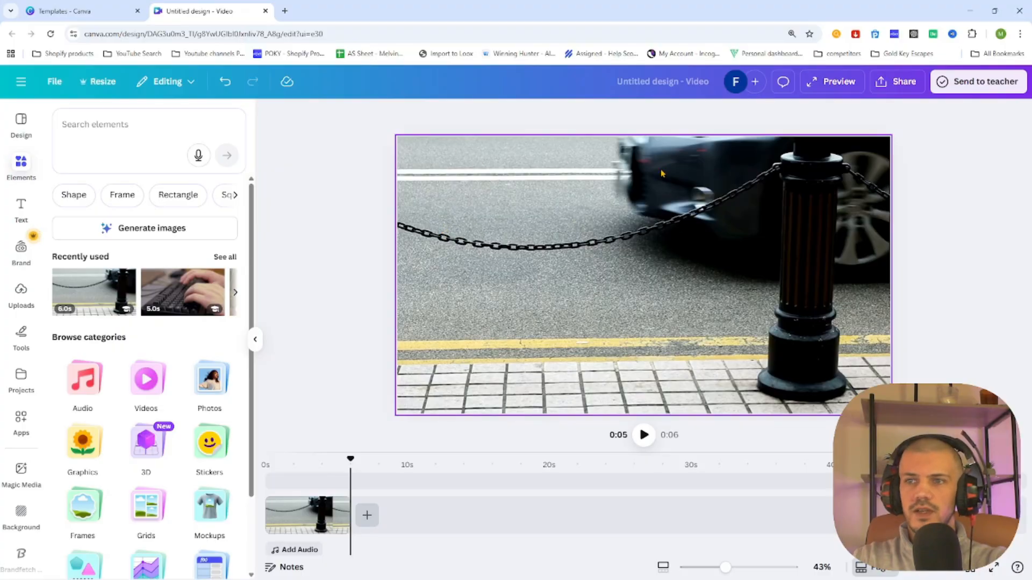
pyautogui.click(581, 248)
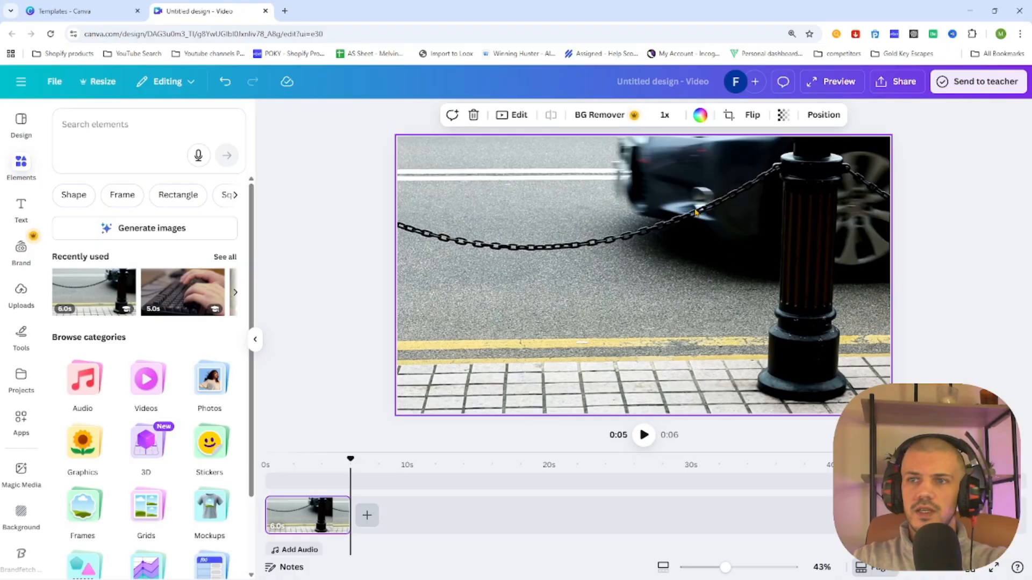
pyautogui.rightClick(642, 252)
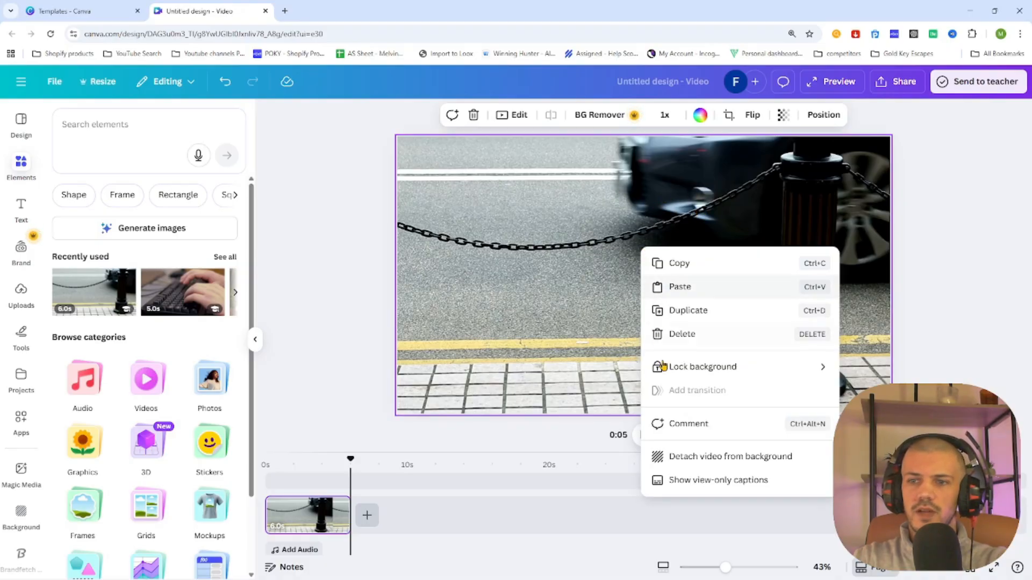
pyautogui.click(697, 457)
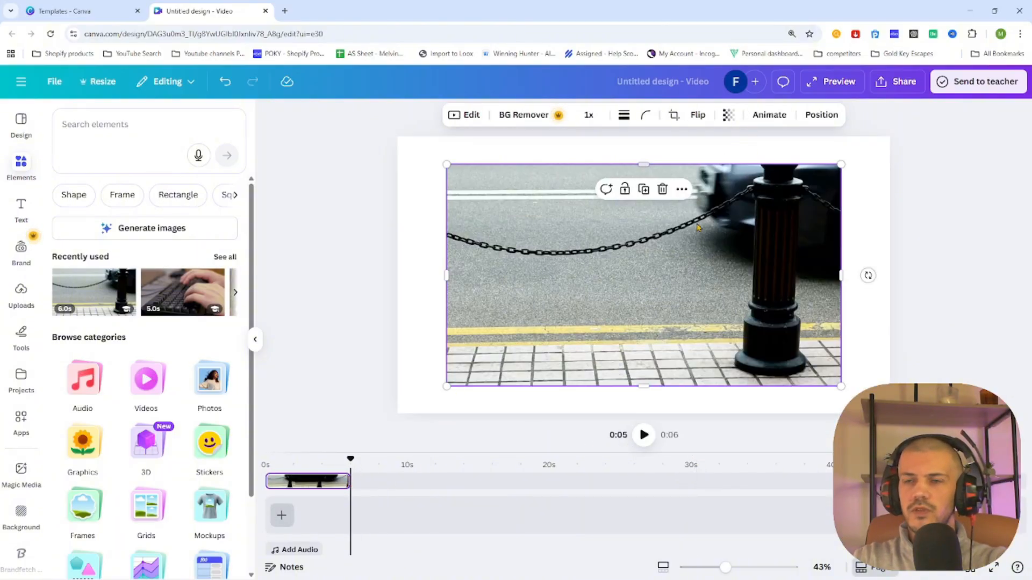
pyautogui.moveTo(676, 272); pyautogui.dragTo(626, 242)
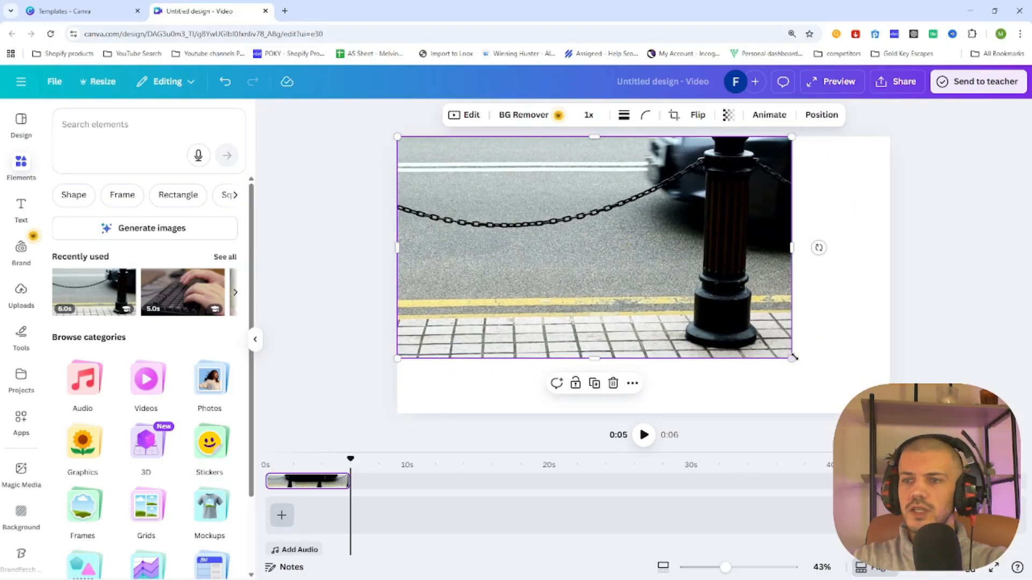
pyautogui.moveTo(792, 359); pyautogui.dragTo(890, 414)
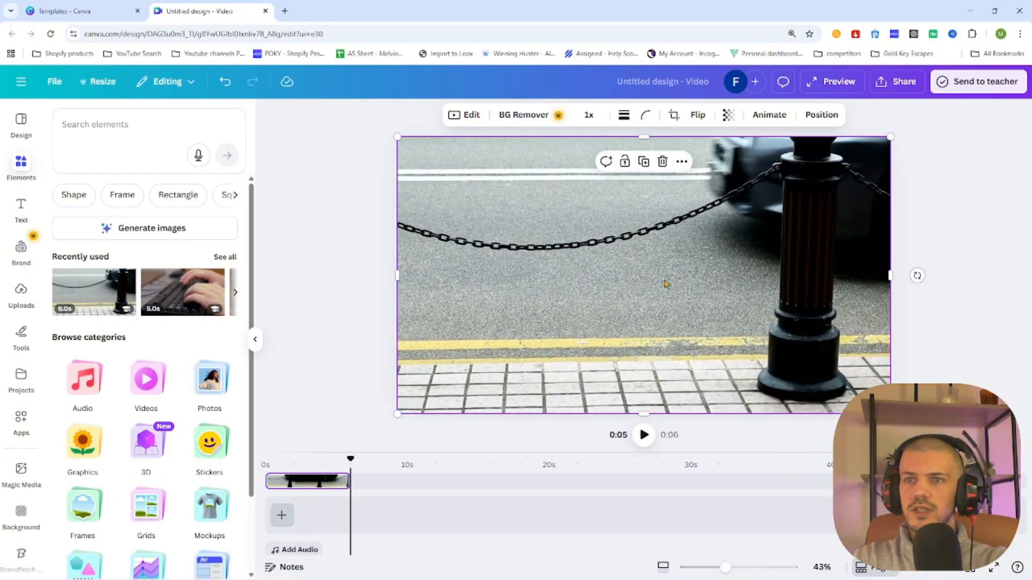
# Apply the Fade animation to the clip set to On exit, and preview the video from the start
pyautogui.click(770, 114)
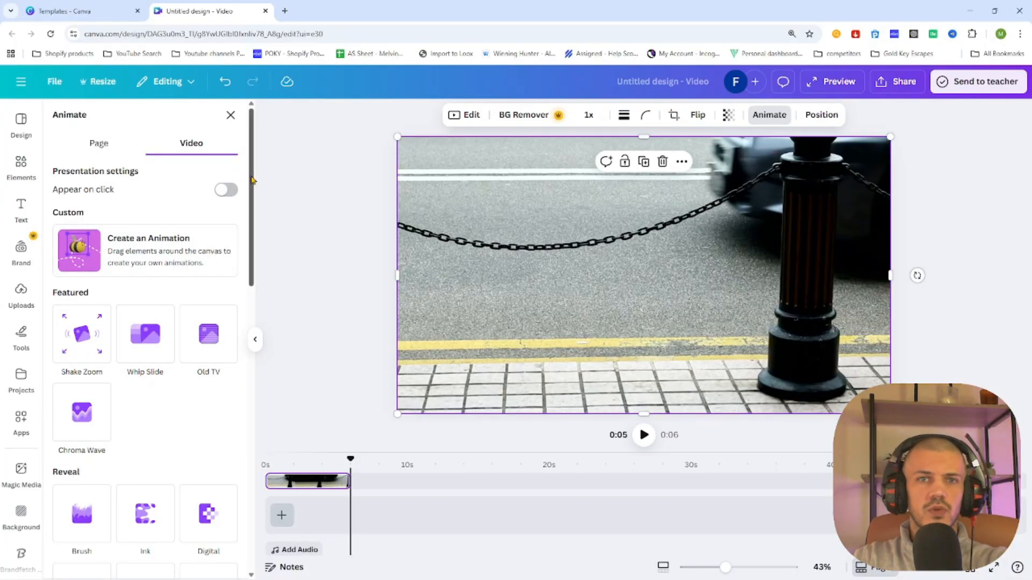
pyautogui.scroll(-8, 237, 321)
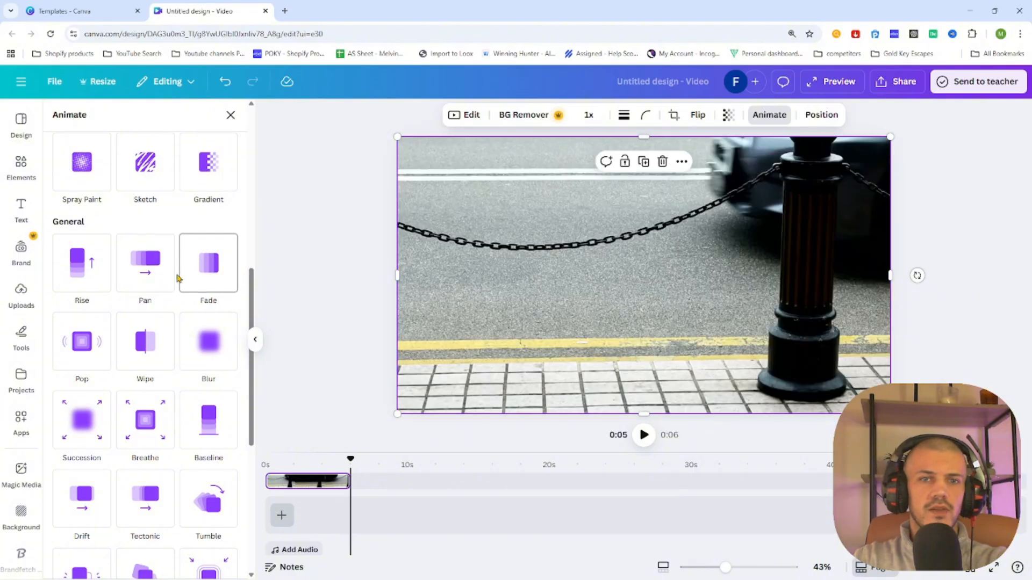
pyautogui.click(205, 275)
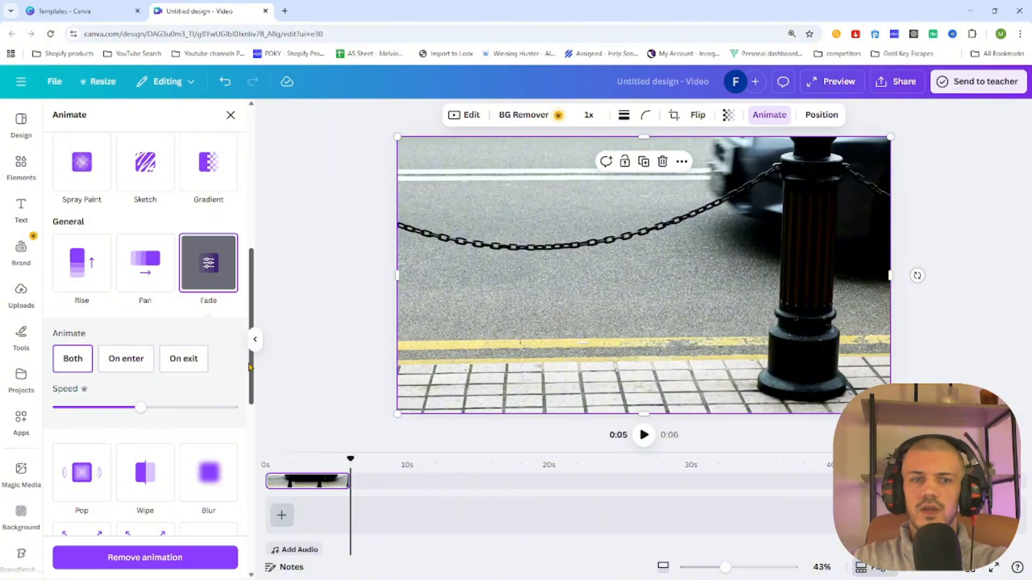
pyautogui.click(183, 362)
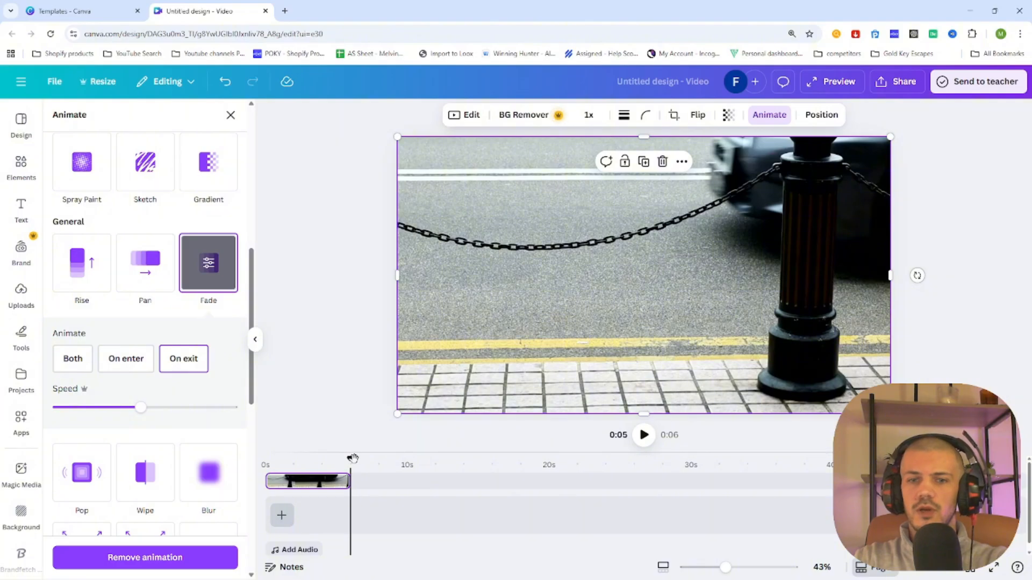
pyautogui.moveTo(350, 460); pyautogui.dragTo(263, 461)
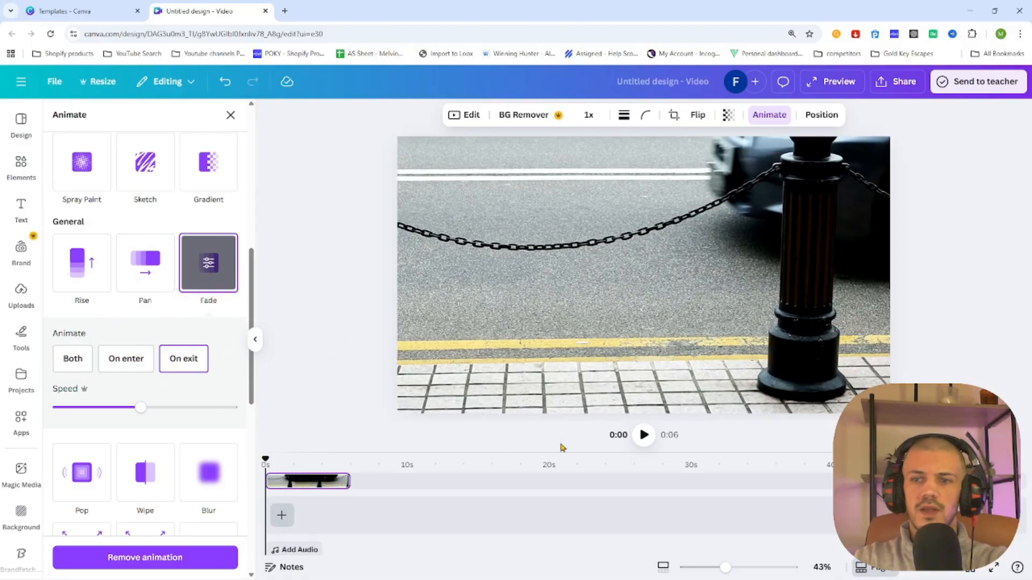
pyautogui.click(642, 436)
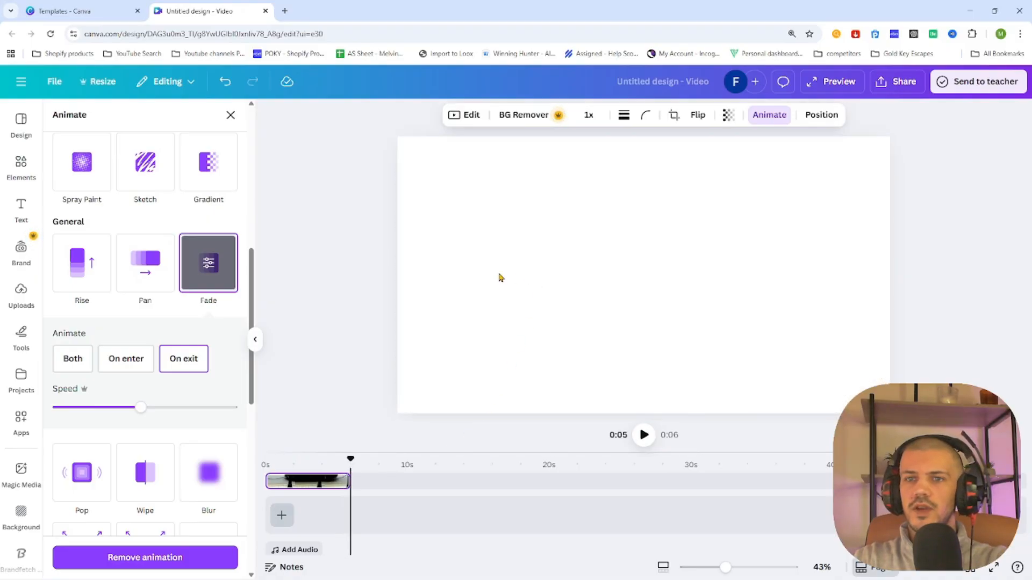
# Add a blank page after the clip and extend it to 6.0 seconds
pyautogui.click(281, 516)
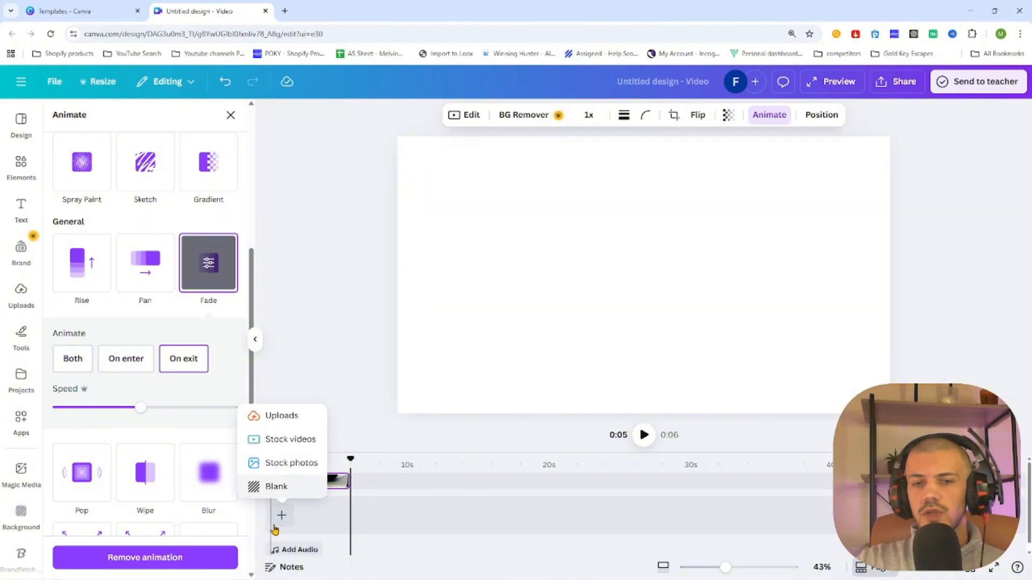
pyautogui.click(276, 486)
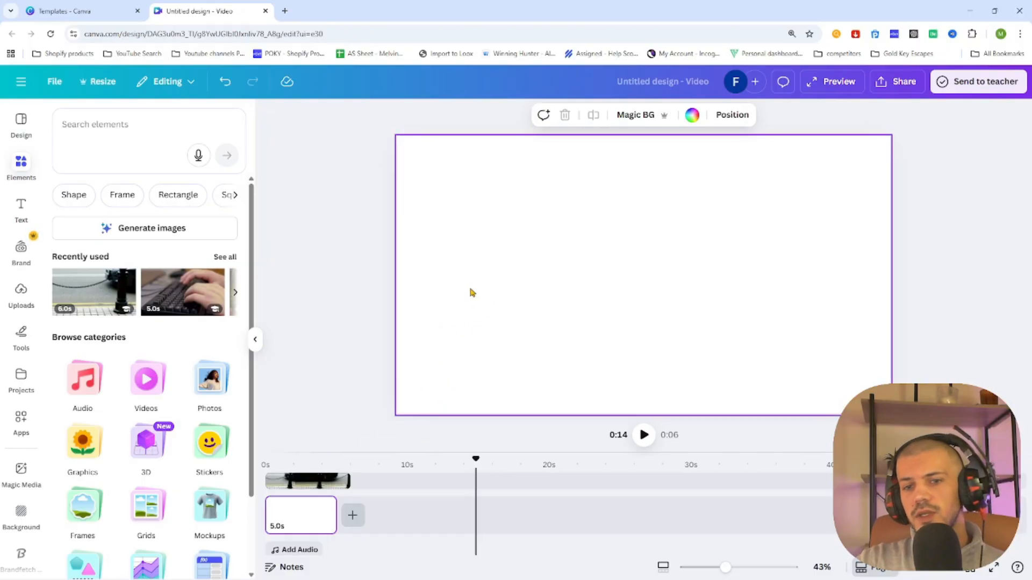
pyautogui.moveTo(335, 509); pyautogui.dragTo(345, 511)
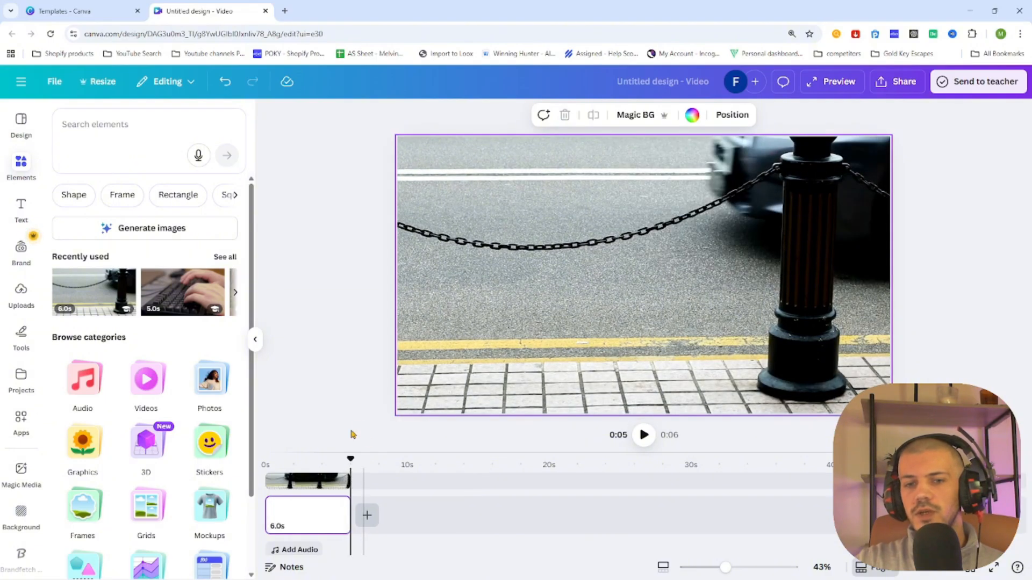
# Set the blank page's background colour to black, moving the clip aside temporarily and back into place
pyautogui.click(532, 263)
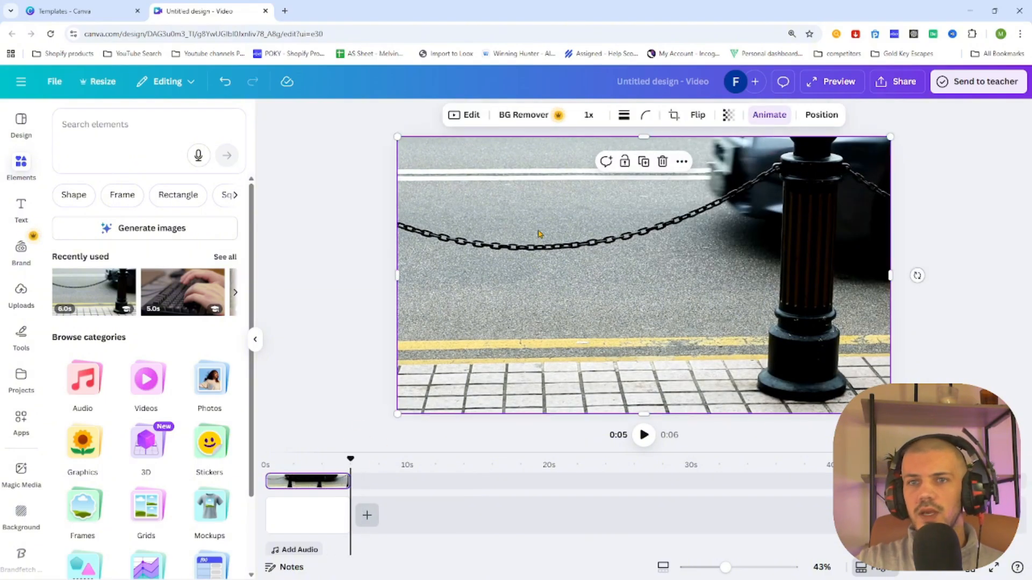
pyautogui.moveTo(539, 230); pyautogui.dragTo(539, 279)
pyautogui.click(481, 166)
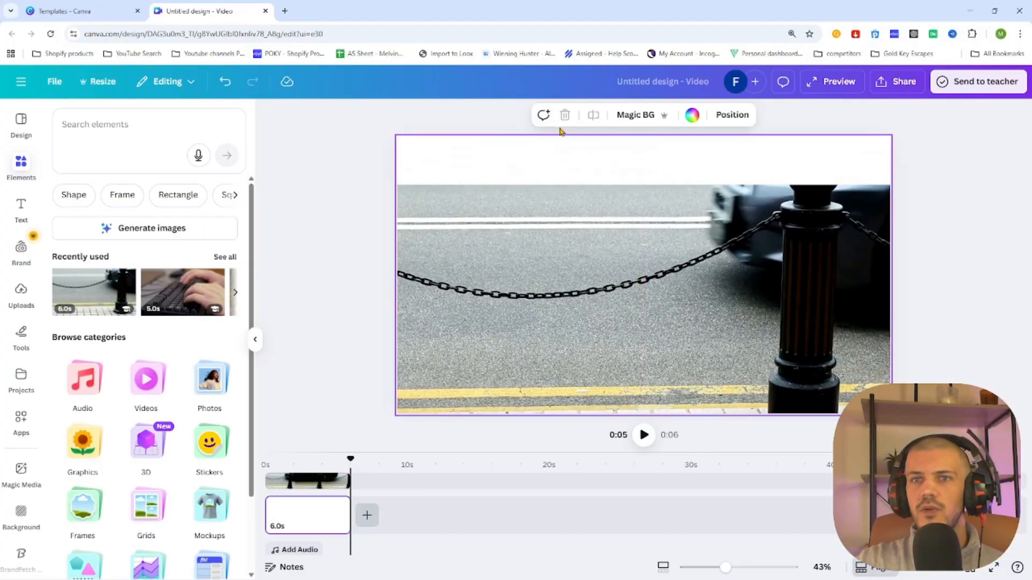
pyautogui.click(693, 116)
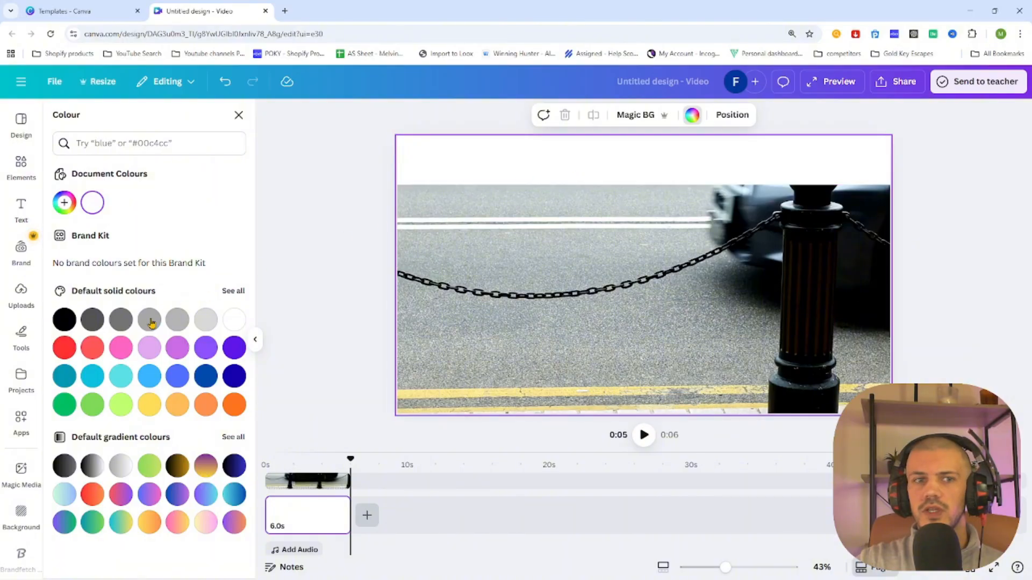
pyautogui.click(64, 321)
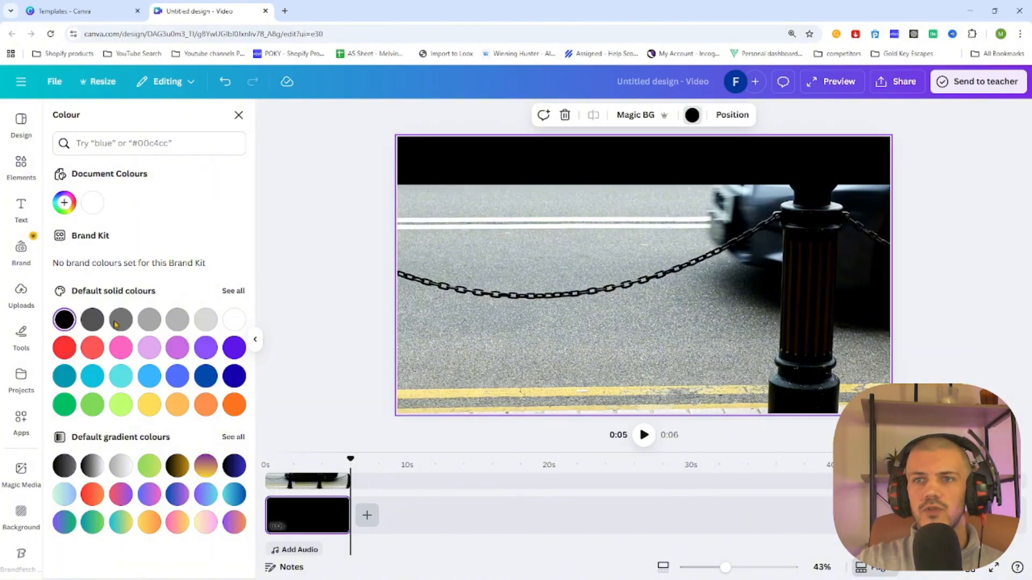
pyautogui.click(588, 263)
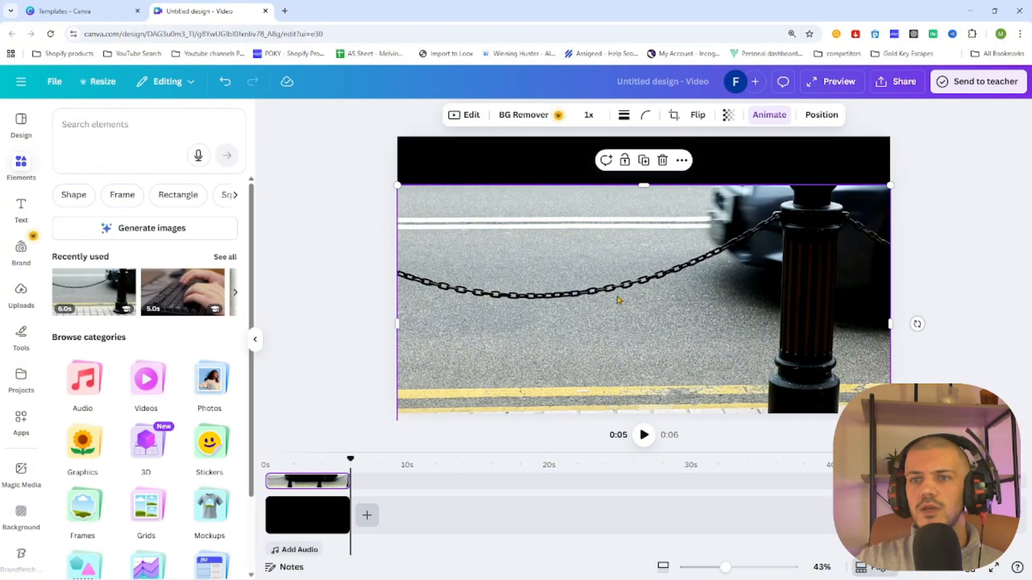
pyautogui.moveTo(618, 299); pyautogui.dragTo(617, 247)
pyautogui.click(903, 222)
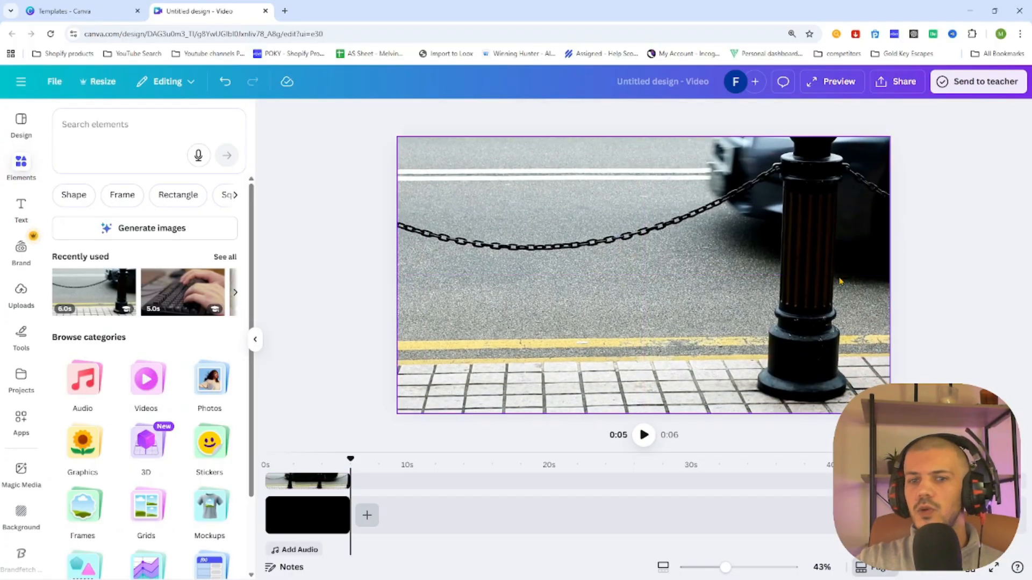
# Preview the transition from about 4.9 seconds
pyautogui.moveTo(350, 459); pyautogui.dragTo(339, 462)
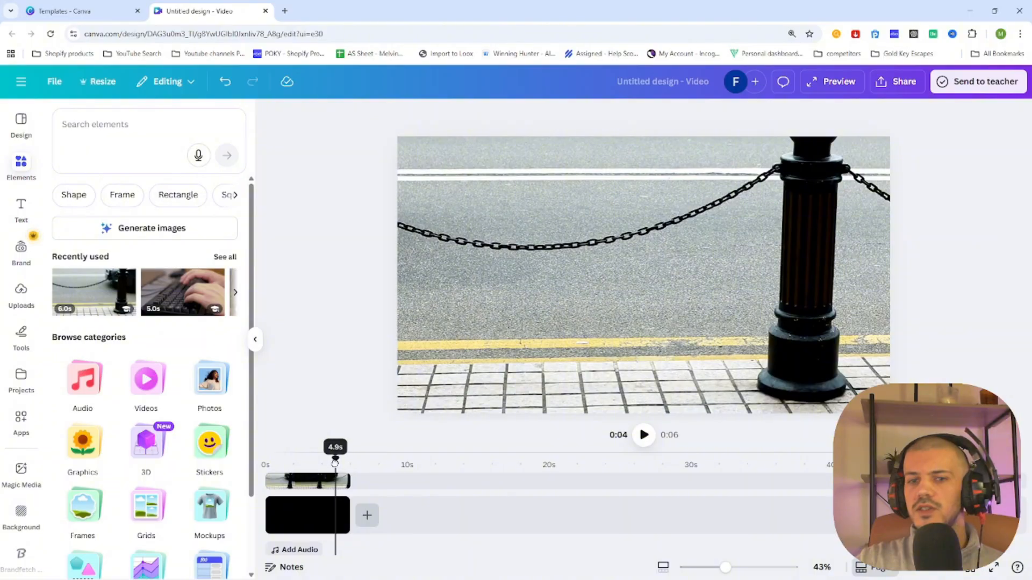
pyautogui.click(643, 436)
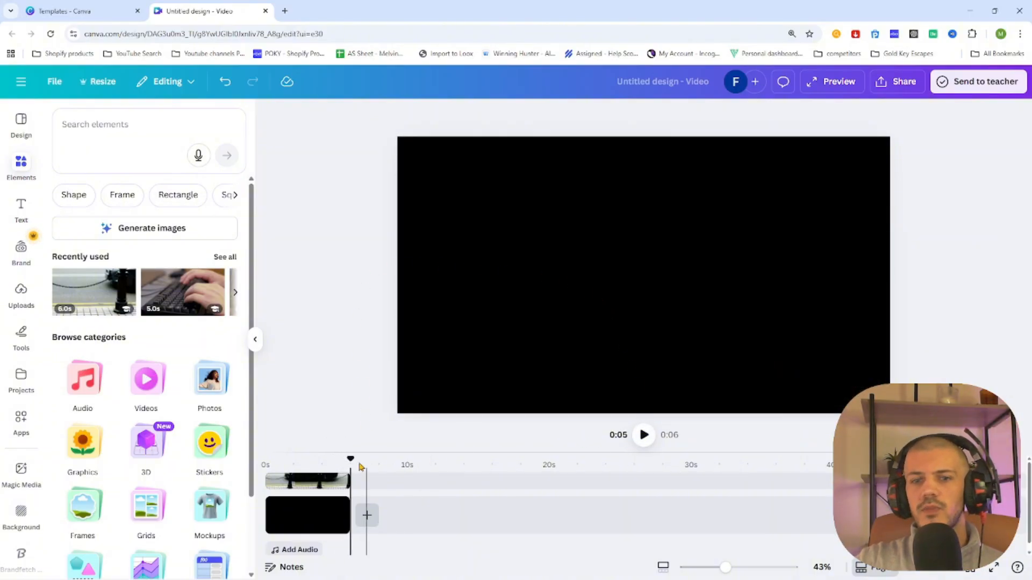
# Try a slower Fade speed on the clip and preview the transition
pyautogui.click(330, 482)
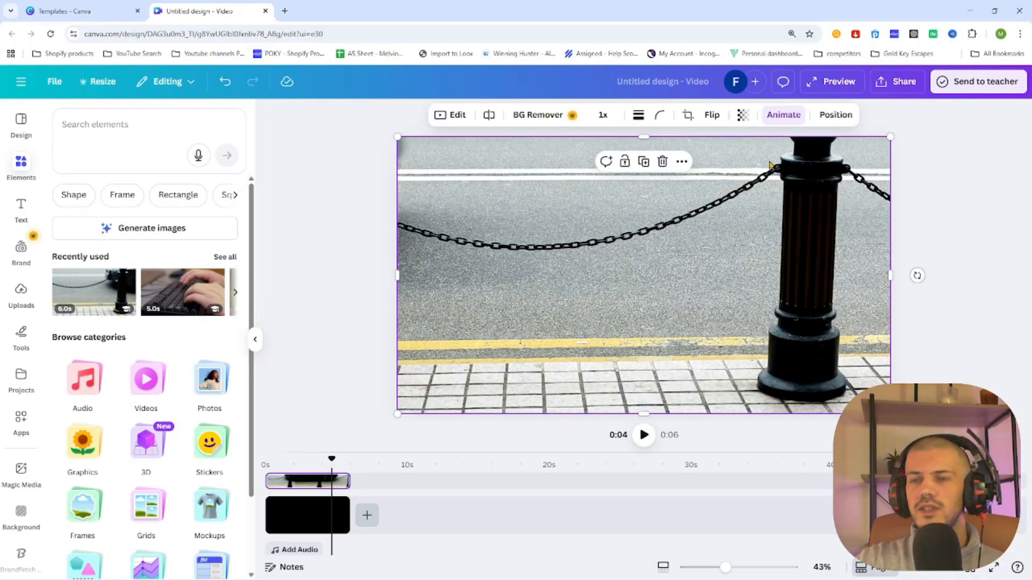
pyautogui.click(785, 117)
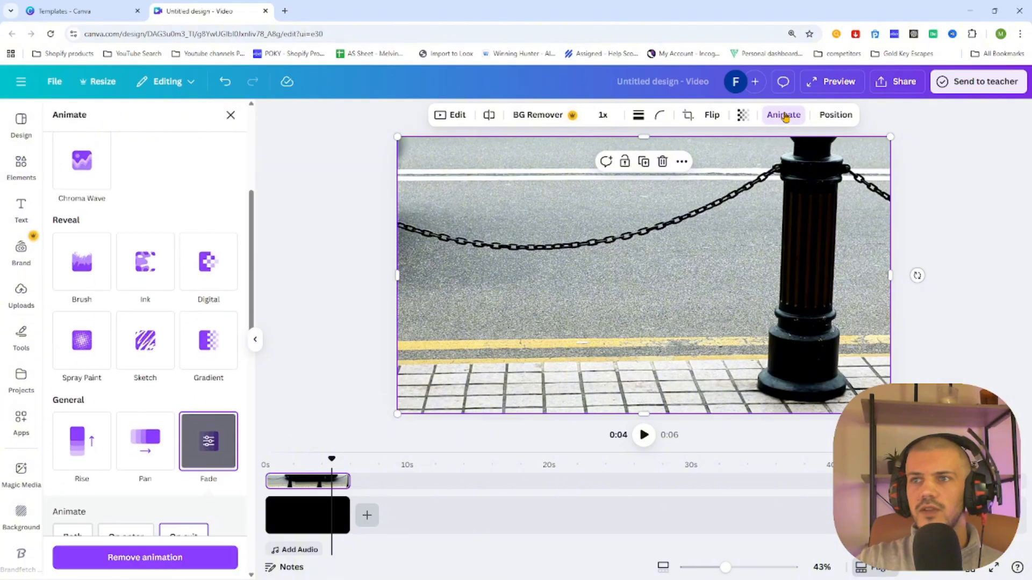
pyautogui.scroll(-2, 169, 490)
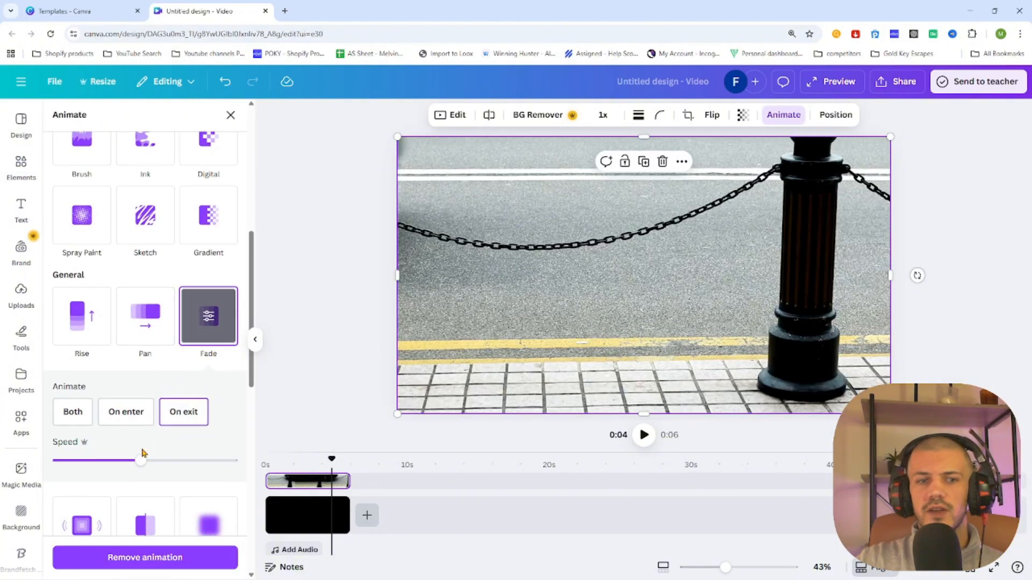
pyautogui.moveTo(139, 462); pyautogui.dragTo(82, 464)
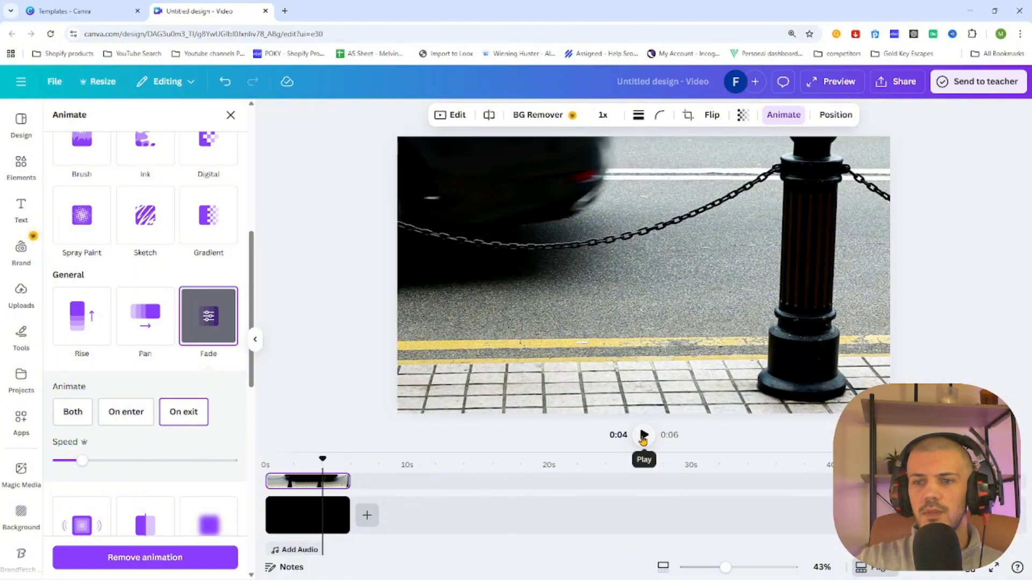
pyautogui.click(643, 436)
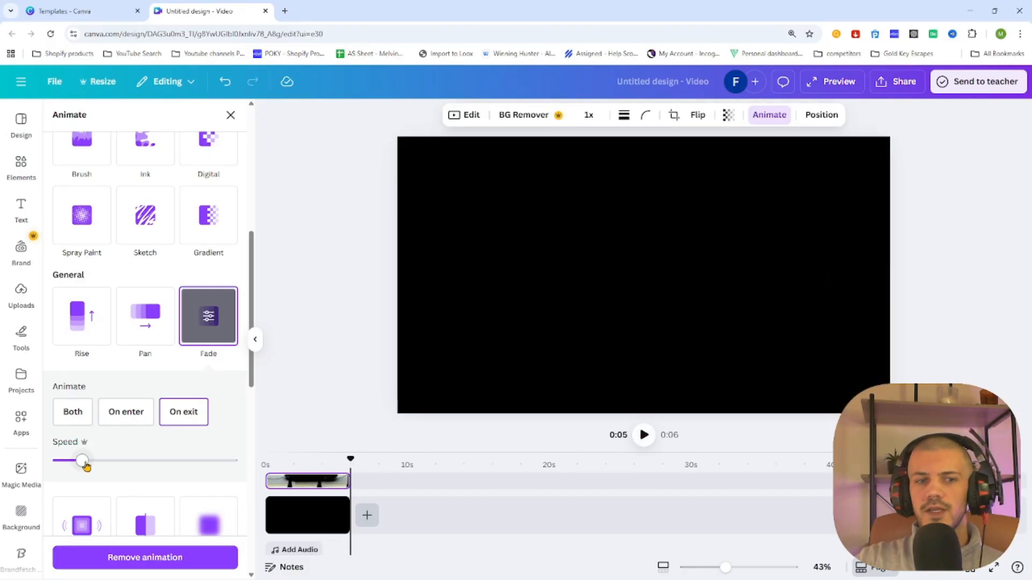
# Raise the Fade speed almost to the maximum and preview the transition from about 4 seconds
pyautogui.moveTo(86, 466); pyautogui.dragTo(204, 467)
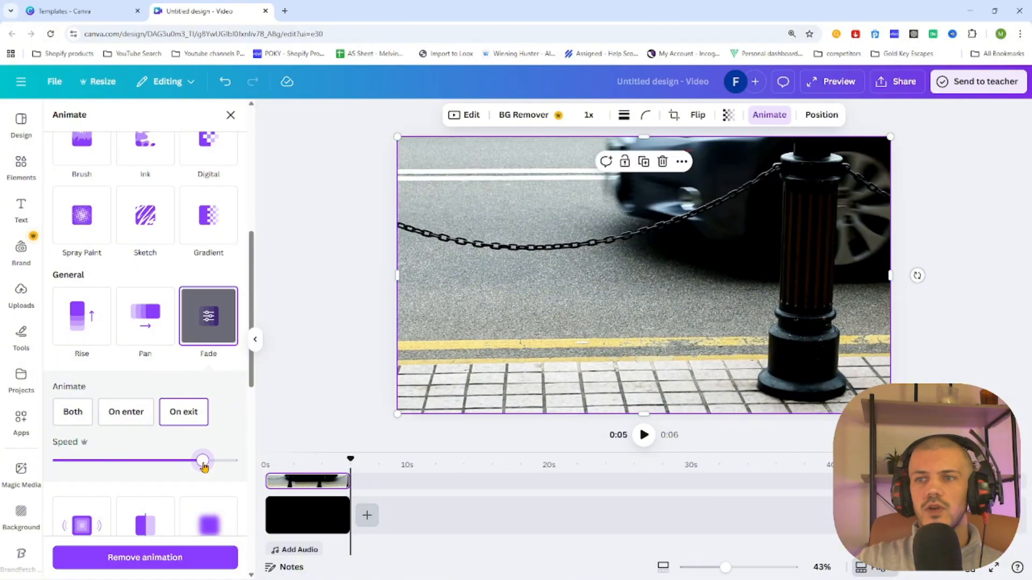
pyautogui.moveTo(351, 460); pyautogui.dragTo(331, 461)
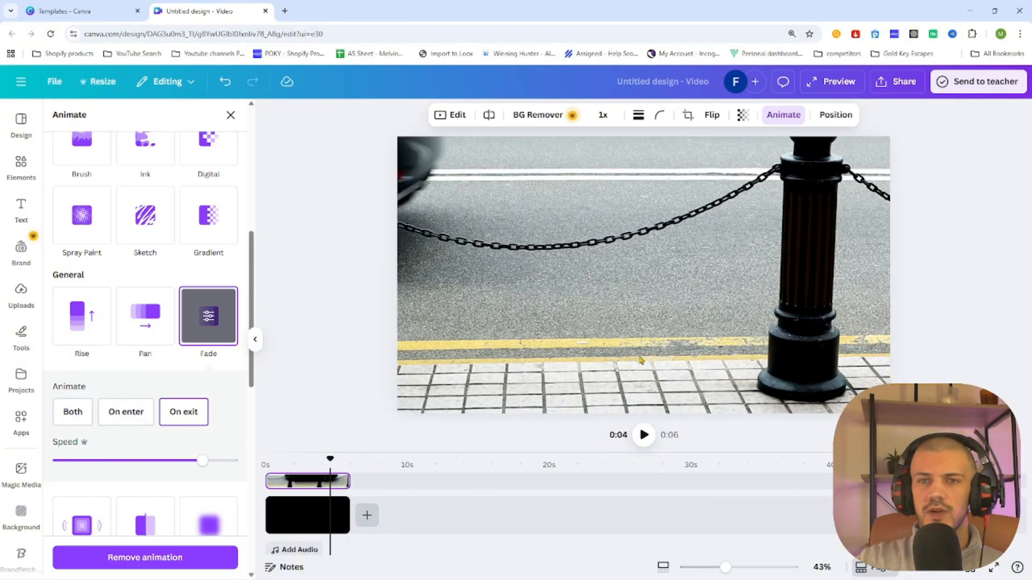
pyautogui.click(644, 435)
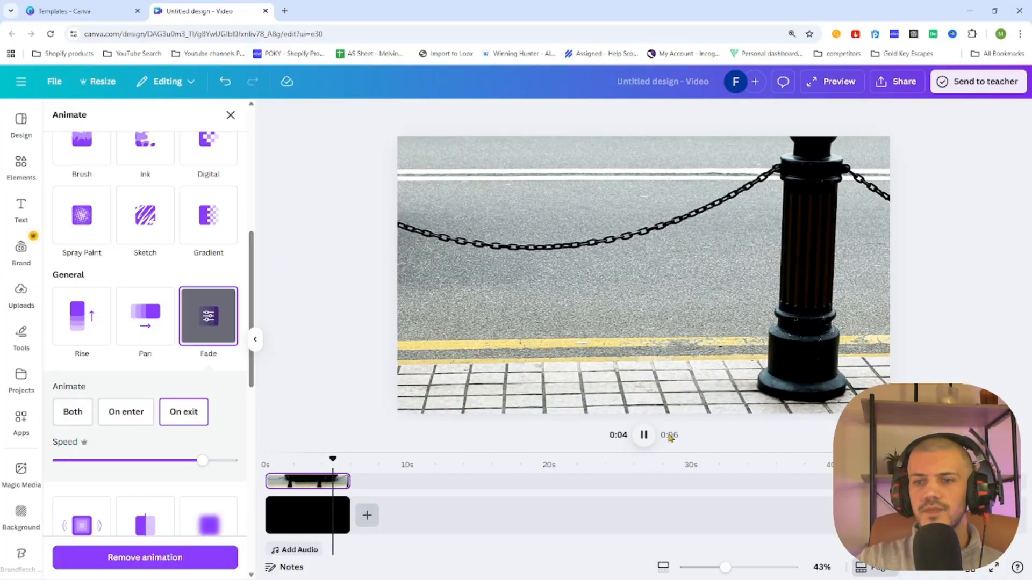